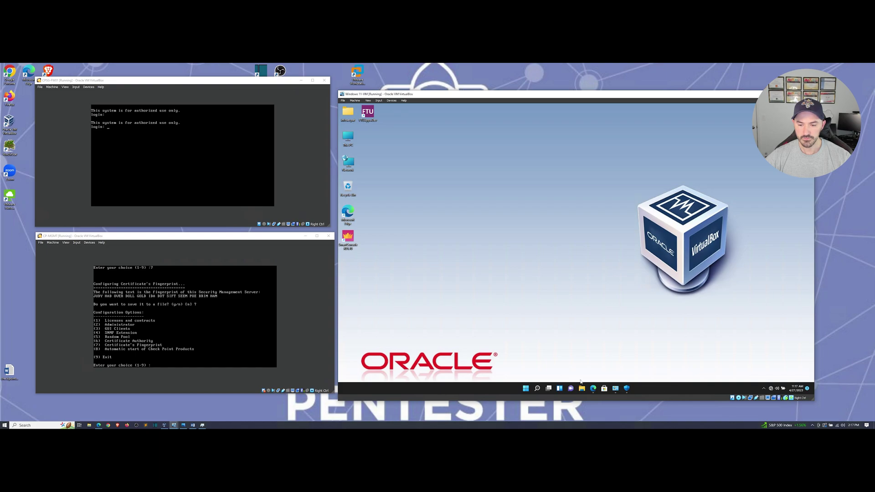
- Open the Gaia Portal's User Management > GUI Clients page, showing one Host entry allowed from Any
click(593, 388)
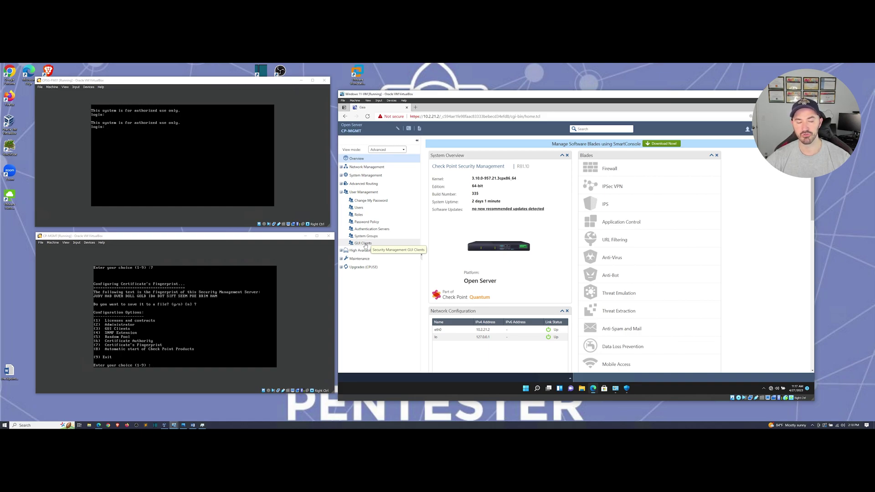
click(365, 244)
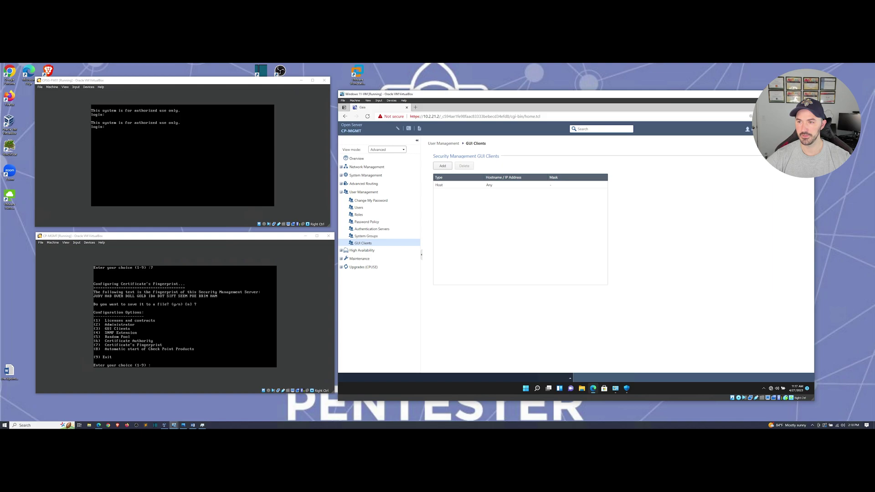
click(593, 388)
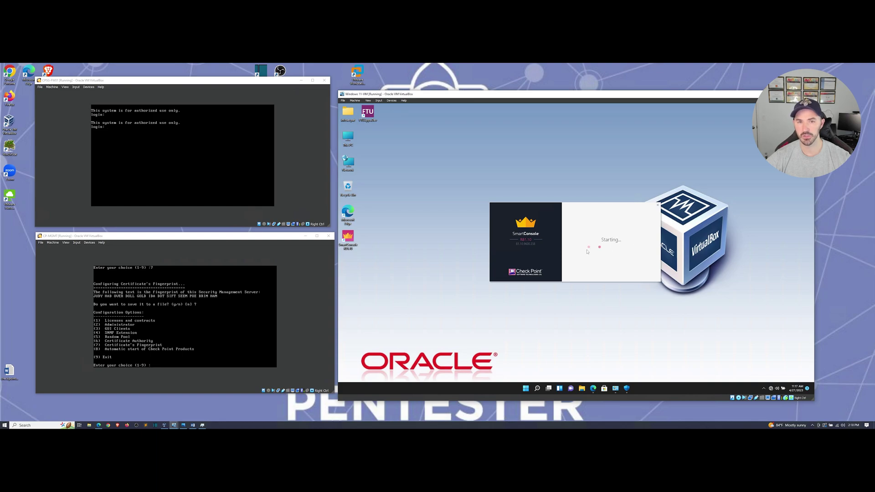
click(594, 388)
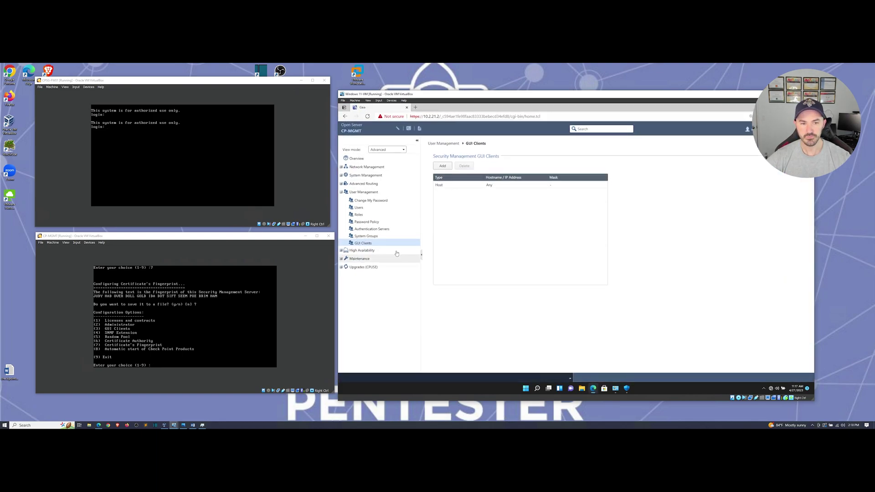
- Add a new GUI client, choosing This machine (10.2.21.10) instead of Any IP Address
click(443, 167)
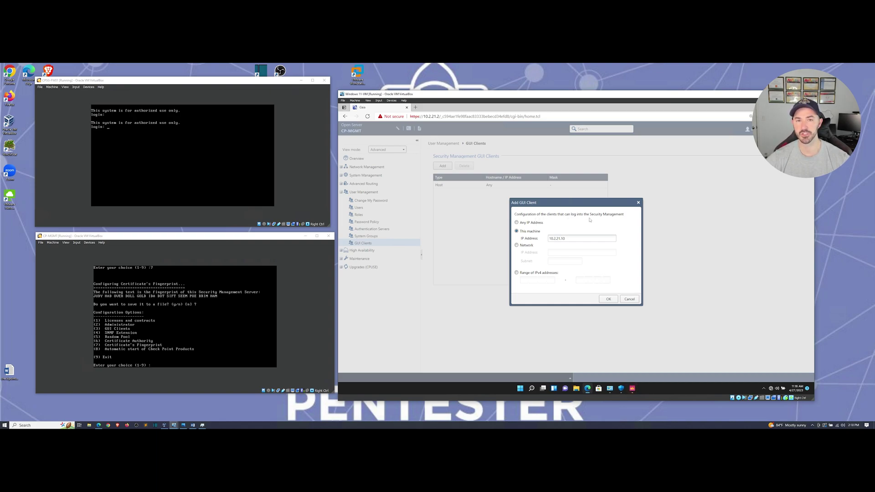
click(527, 224)
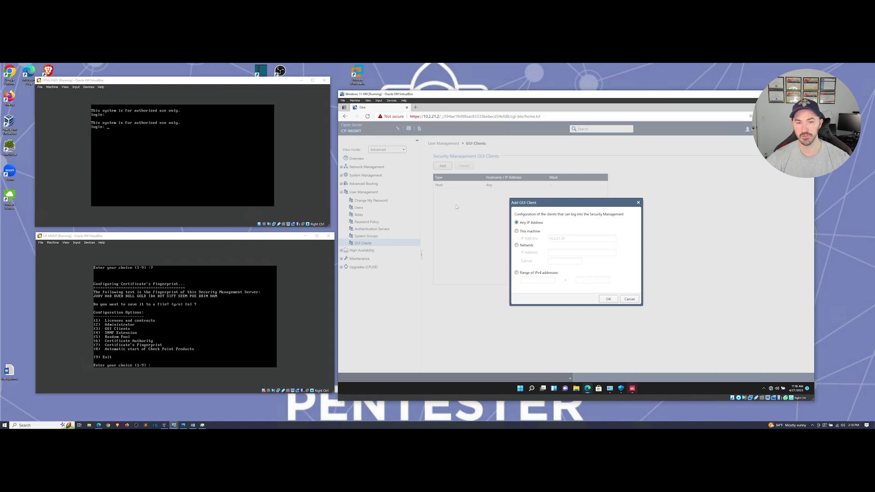
click(522, 233)
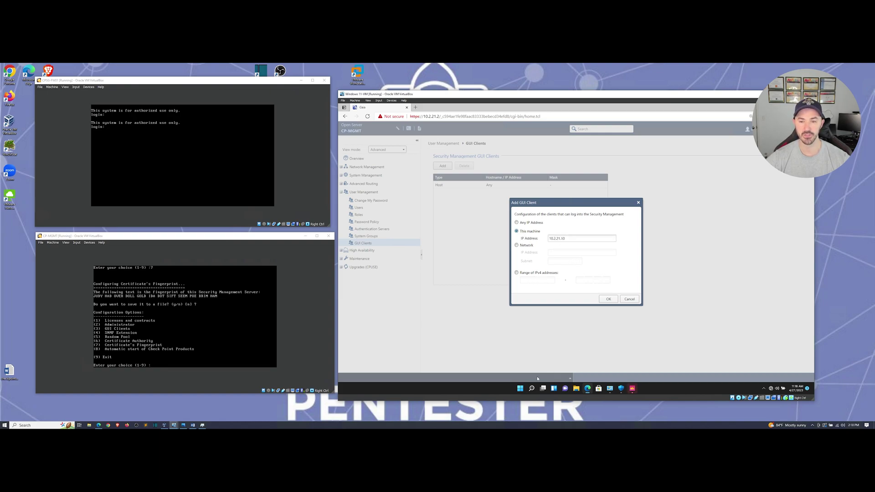
- Run ipconfig in a Command Prompt and copy the IPv4 lines showing 10.2.21.10
right_click(520, 388)
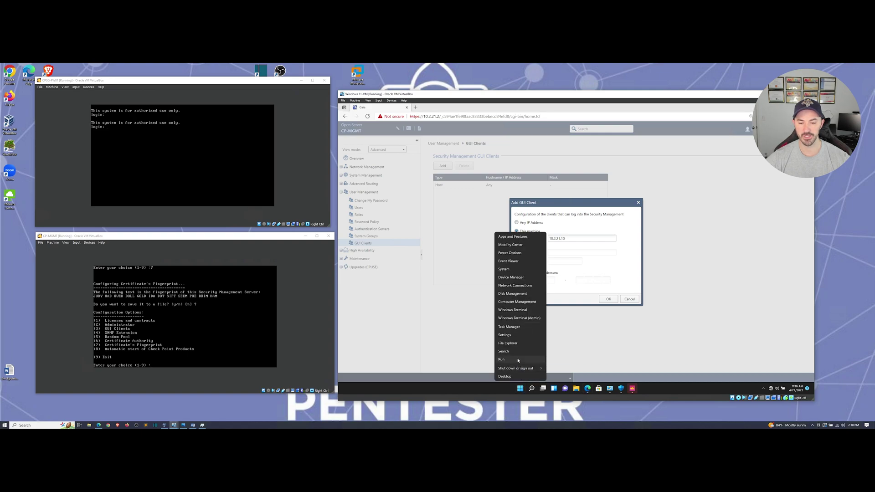
click(518, 359)
key(Return)
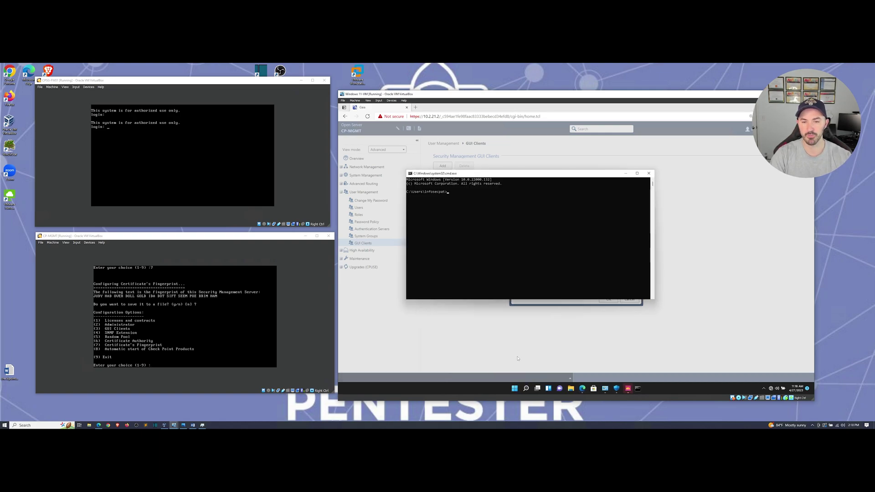
text(ip)
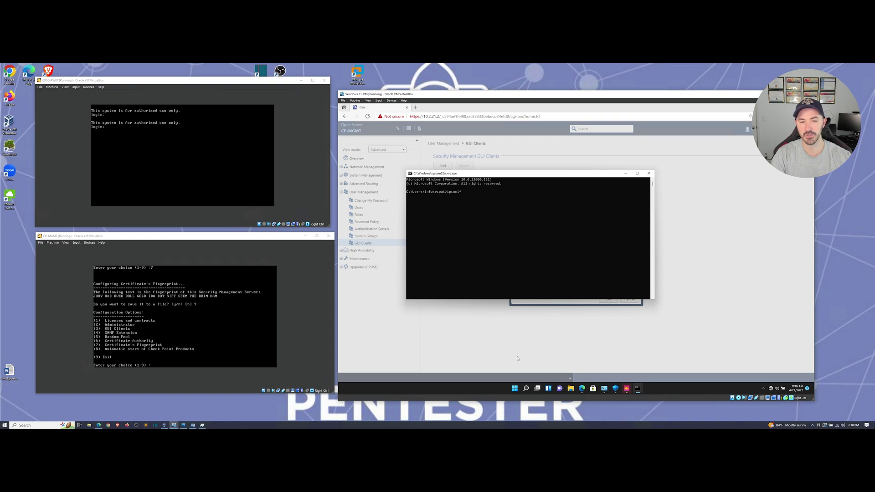
text(config)
key(Return)
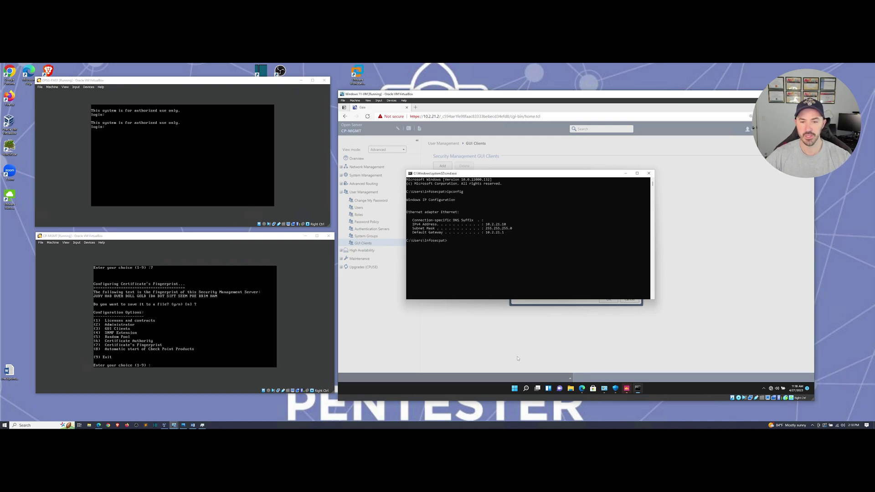
ctrl+scroll(519, 252, up, 3)
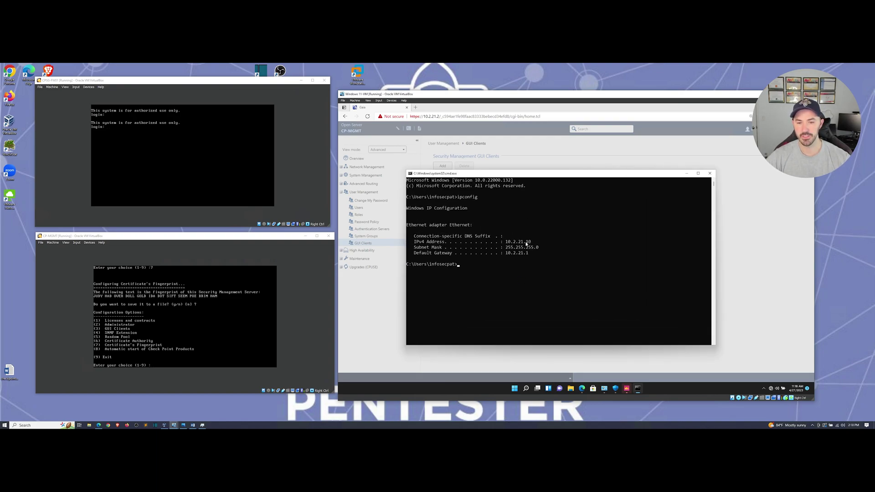
drag(407, 225, 556, 241)
right_click(556, 241)
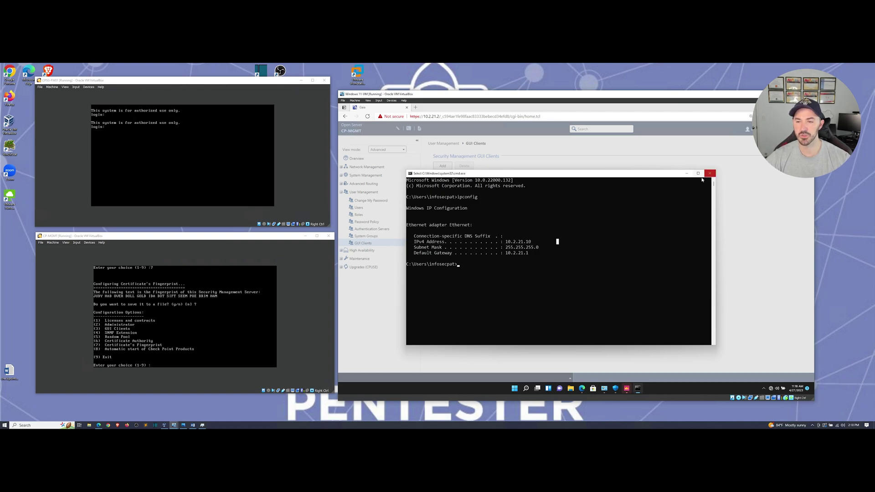
- Try Network 10.2.21.0/255.255.255.0 and Range 10.2.21.10–20, then reselect This machine (10.2.21.10)
click(691, 175)
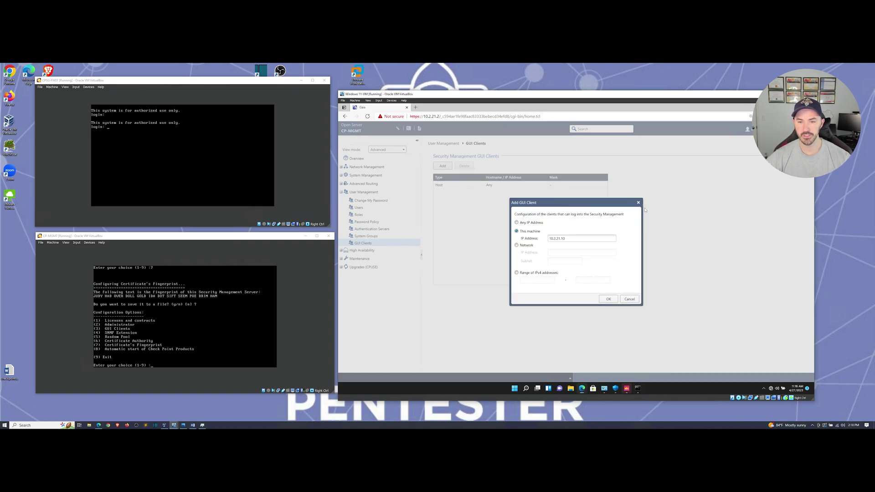
click(526, 245)
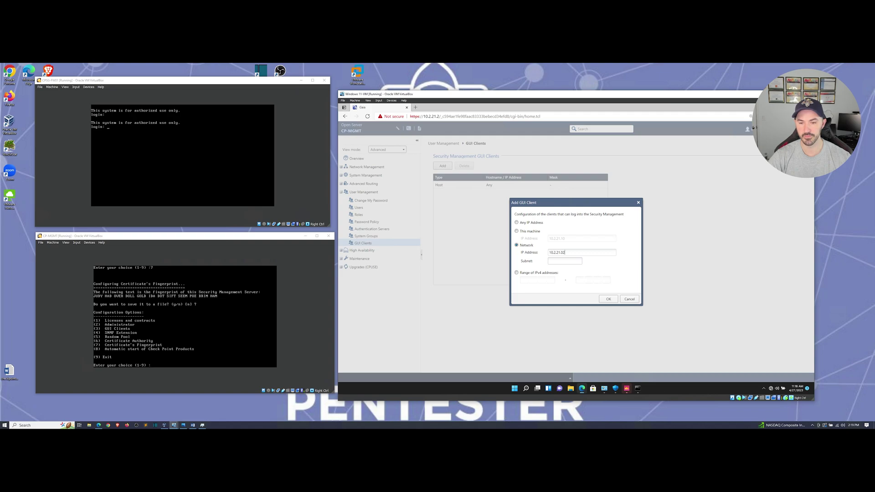
click(549, 260)
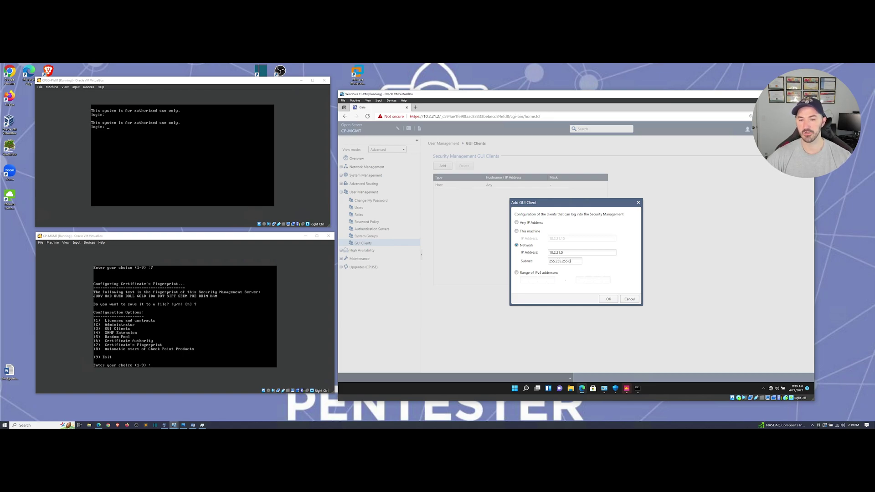
click(520, 275)
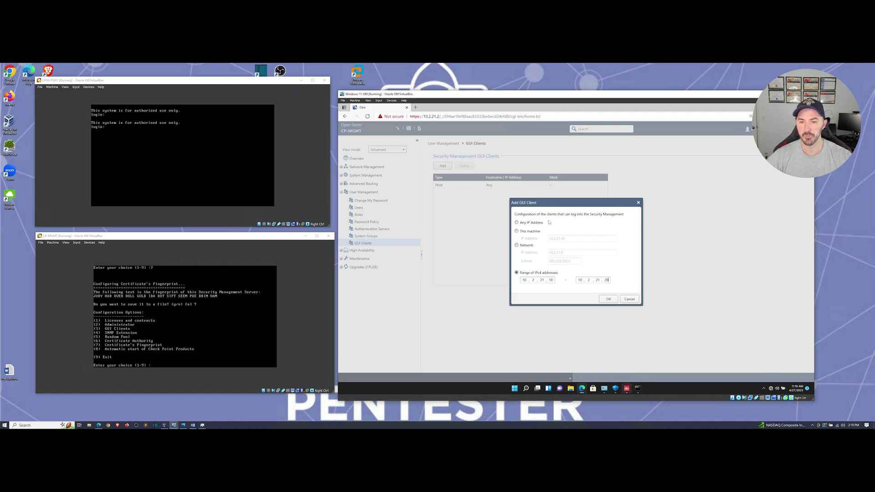
click(517, 232)
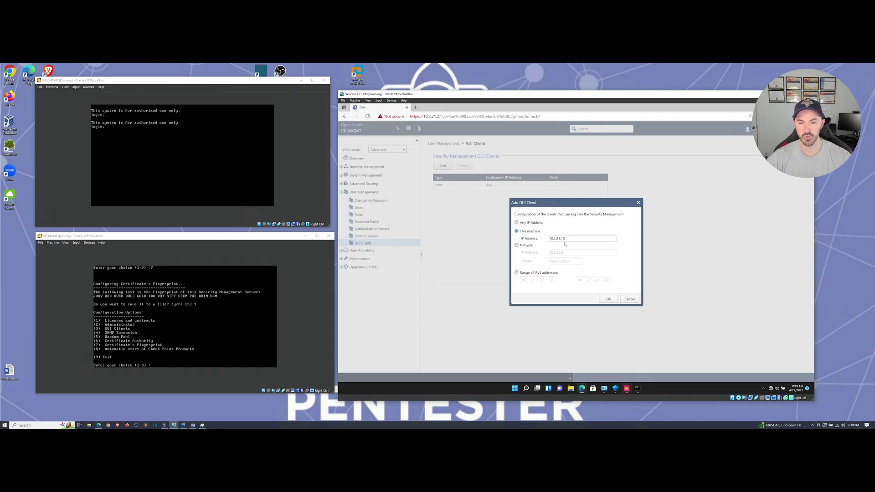
- Save the 10.2.21.10 GUI client and delete the Host Any entry
click(606, 299)
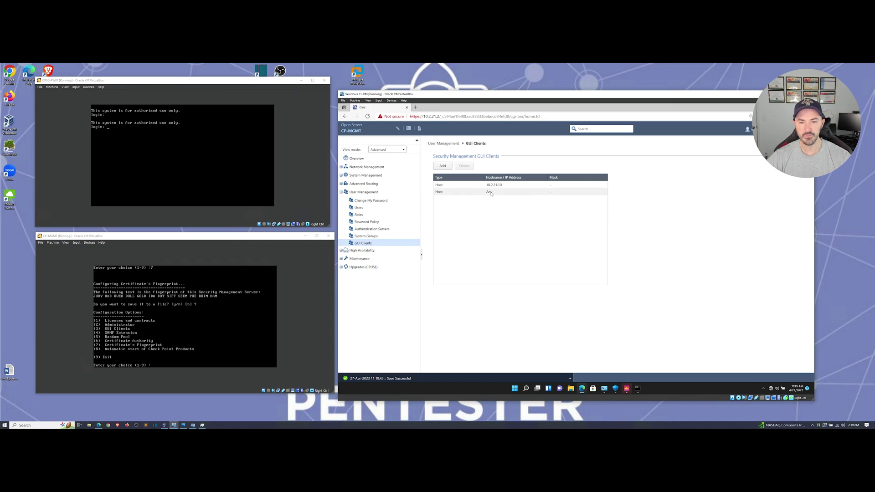
click(491, 192)
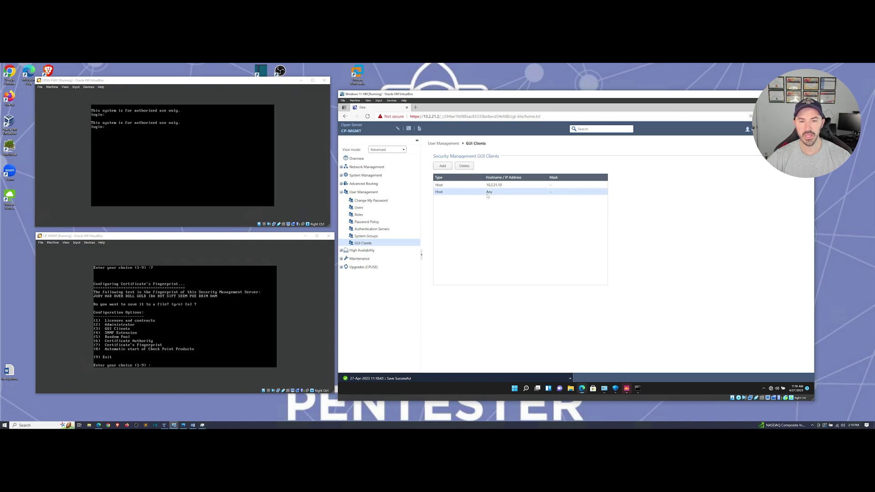
click(464, 166)
click(562, 265)
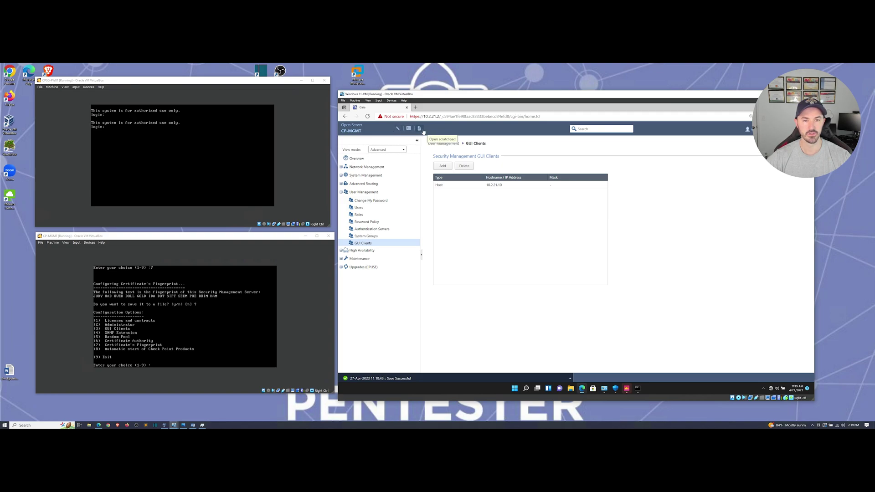
- Enter the administrator password in SmartConsole and log in to server 10.2.21.2
key(super+Down)
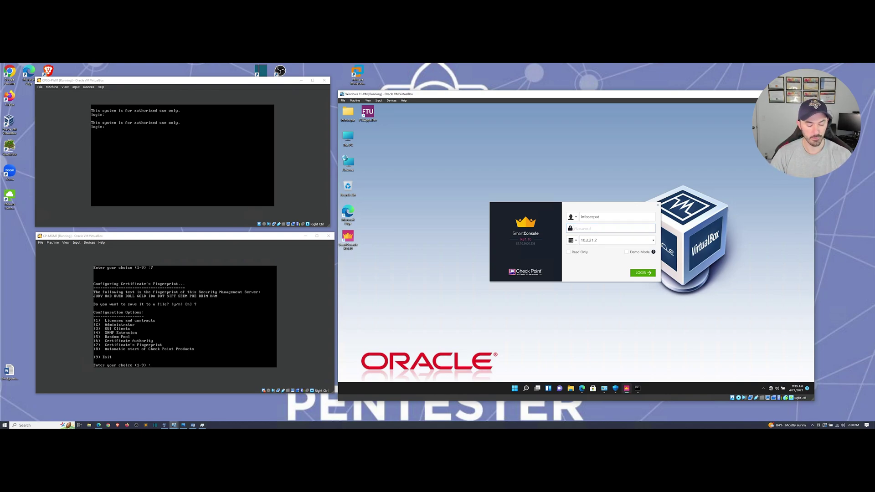
text(**********)
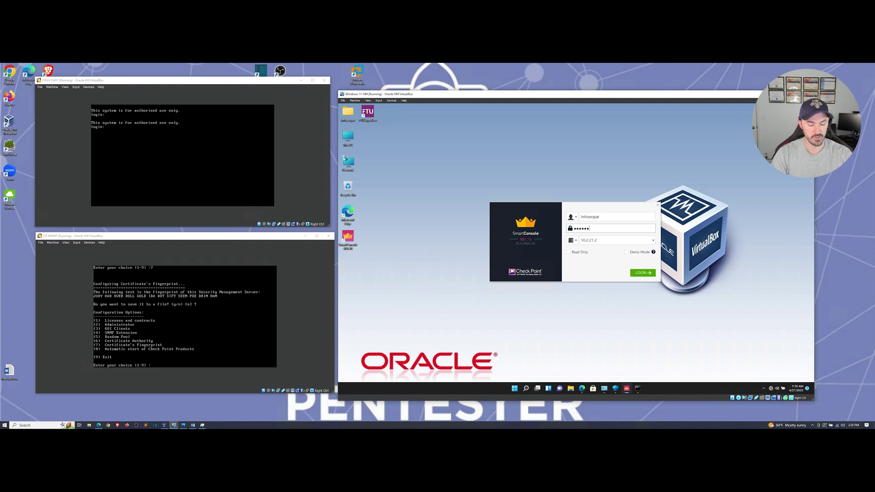
key(Return)
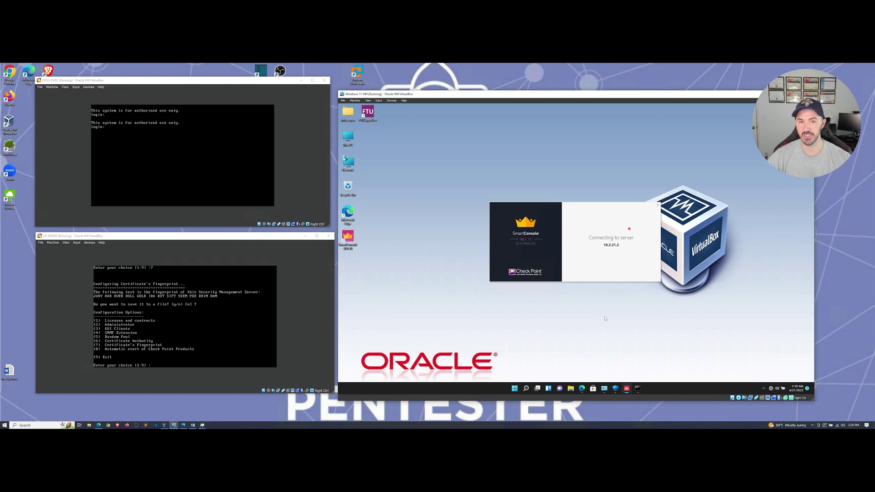
click(637, 389)
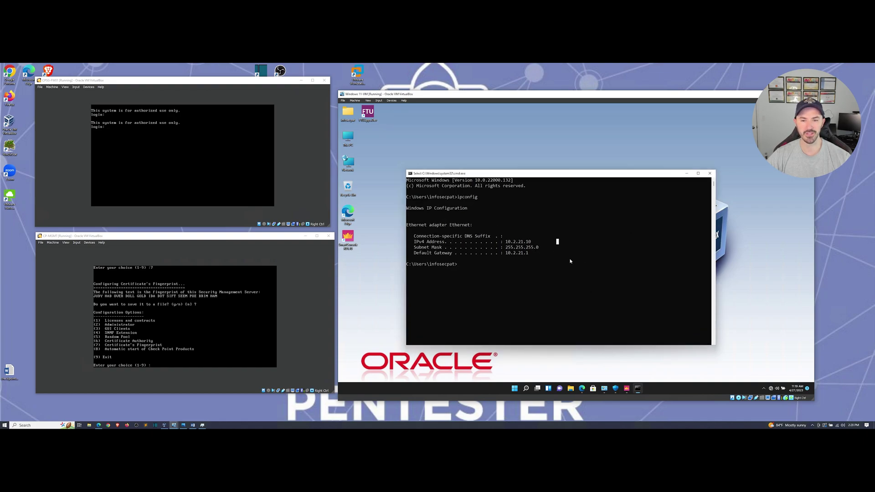
click(687, 173)
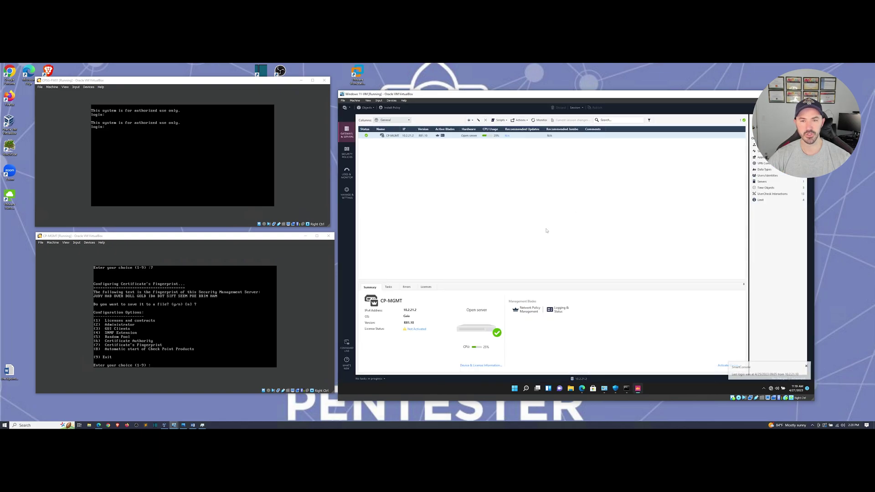
- View CP-MGMT's Device & License Information, then close it and exit SmartConsole
right_click(408, 138)
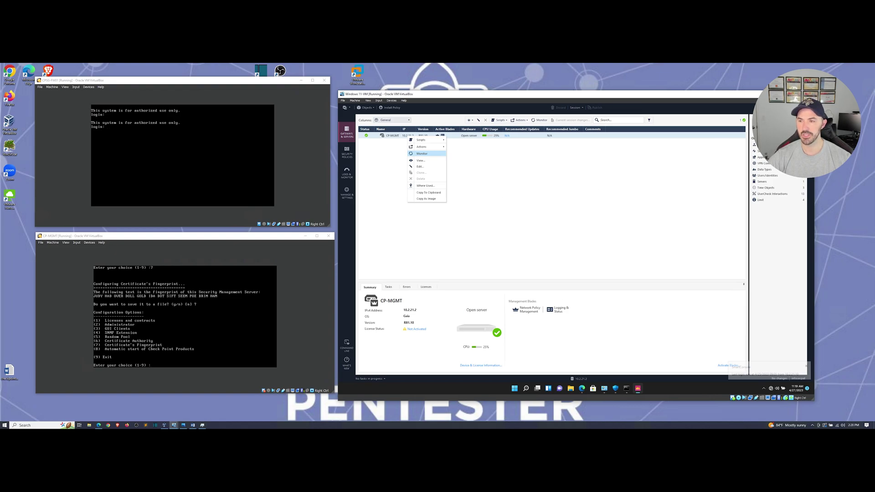
click(488, 195)
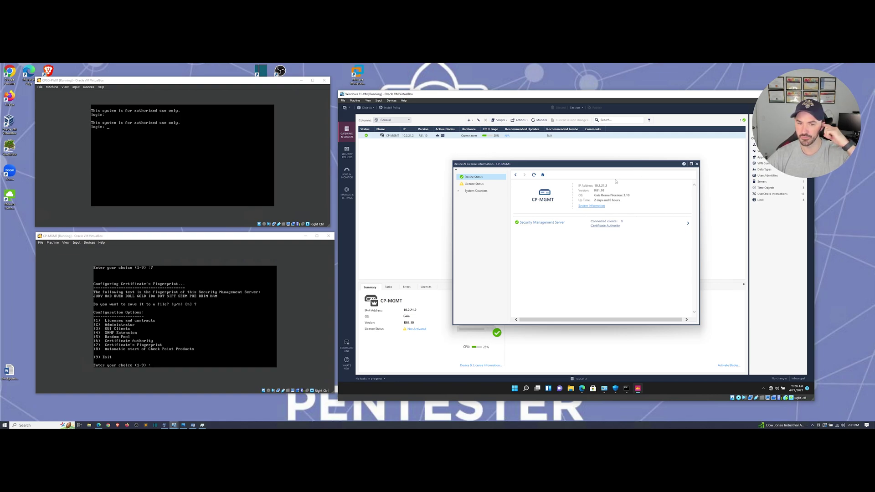
click(697, 164)
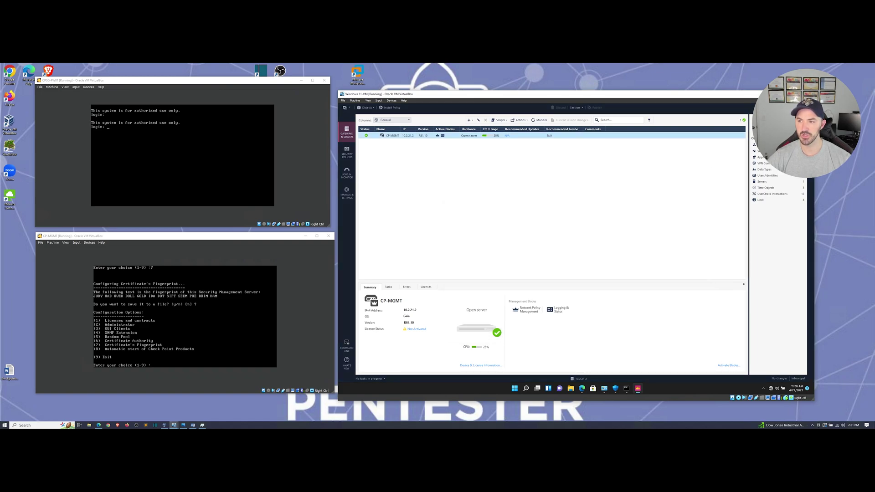
key(alt+F4)
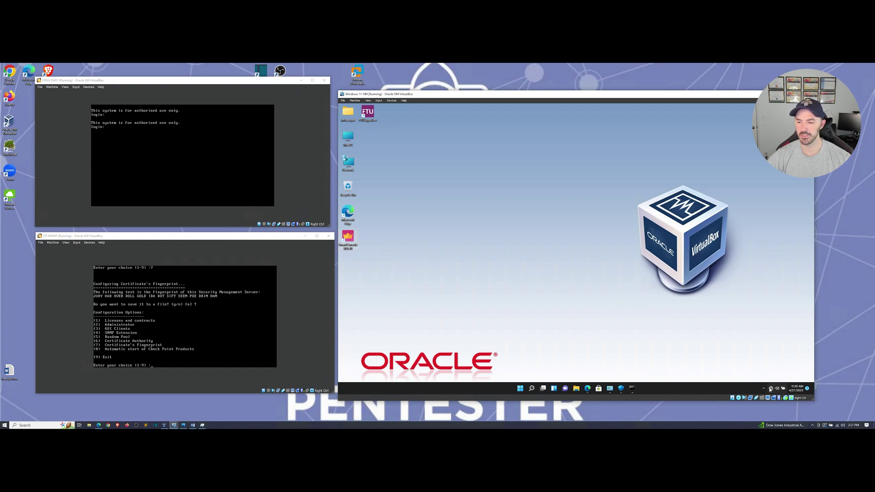
- Change the Ethernet adapter's IPv4 address to 10.2.21.11 and run network diagnostics
click(610, 388)
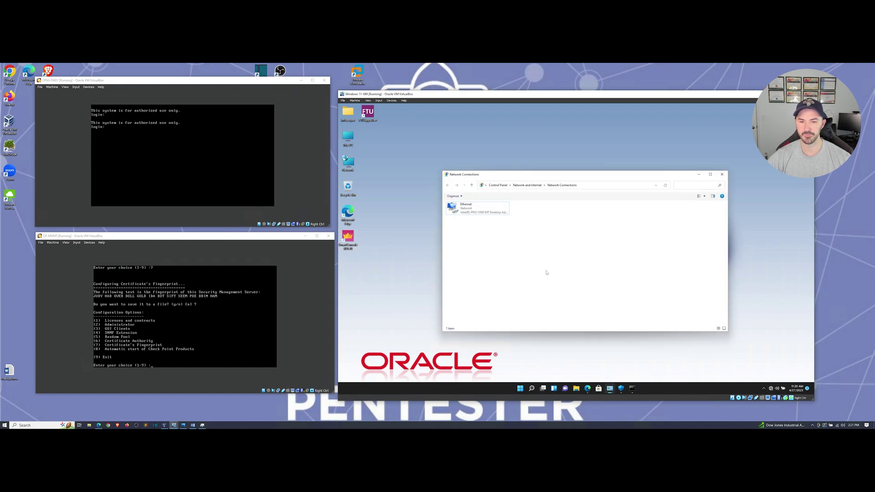
double_click(469, 212)
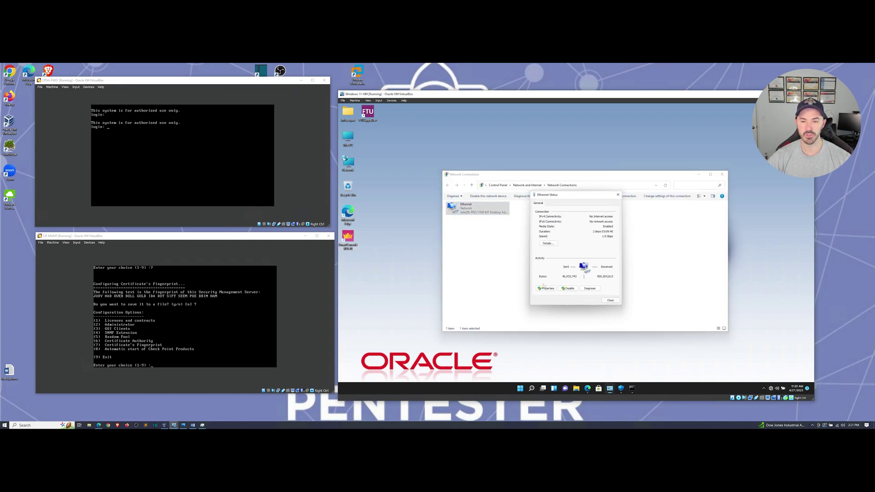
click(545, 289)
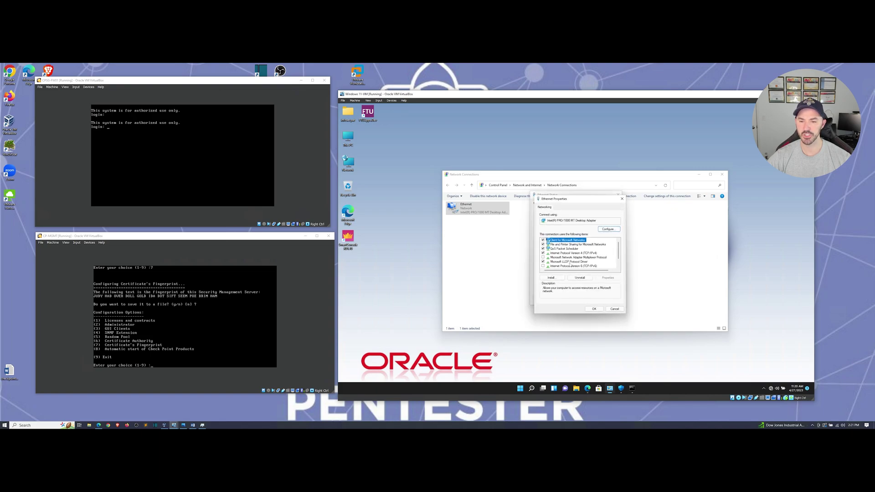
double_click(575, 254)
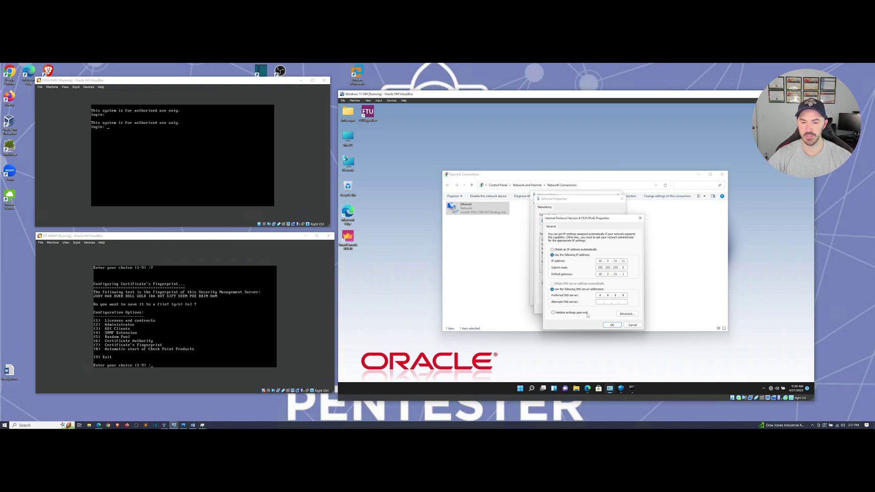
click(611, 324)
click(594, 309)
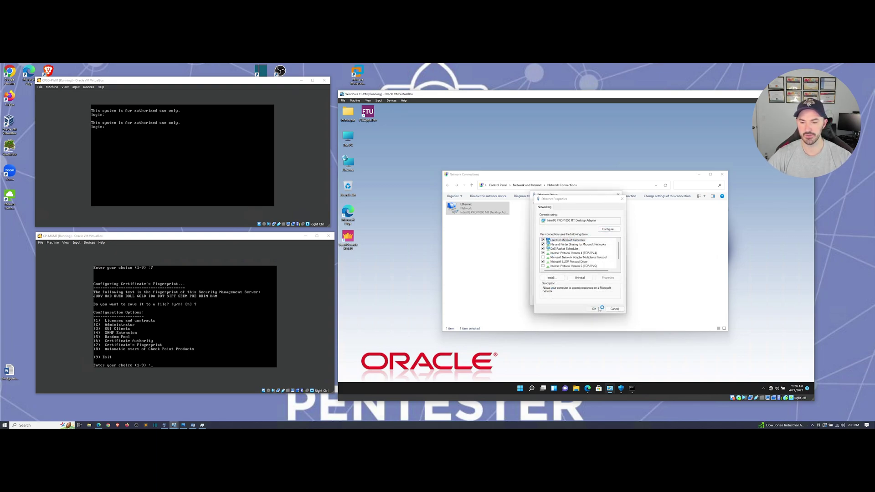
click(588, 289)
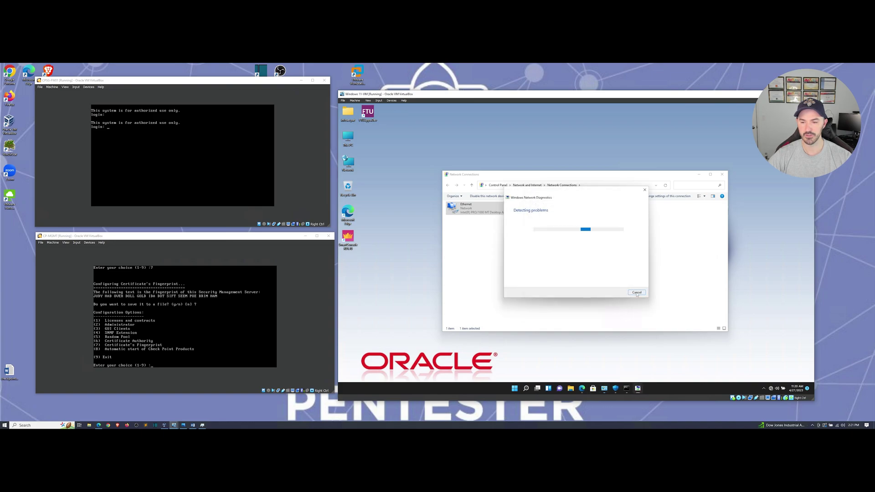
- Cancel diagnostics and confirm with ipconfig that the VM now has 10.2.21.11
click(636, 292)
click(632, 389)
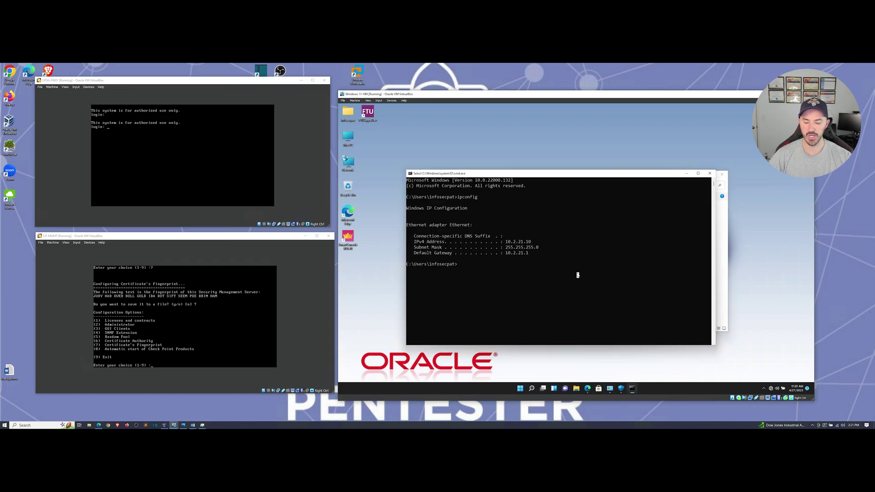
text(ipconfig)
key(Return)
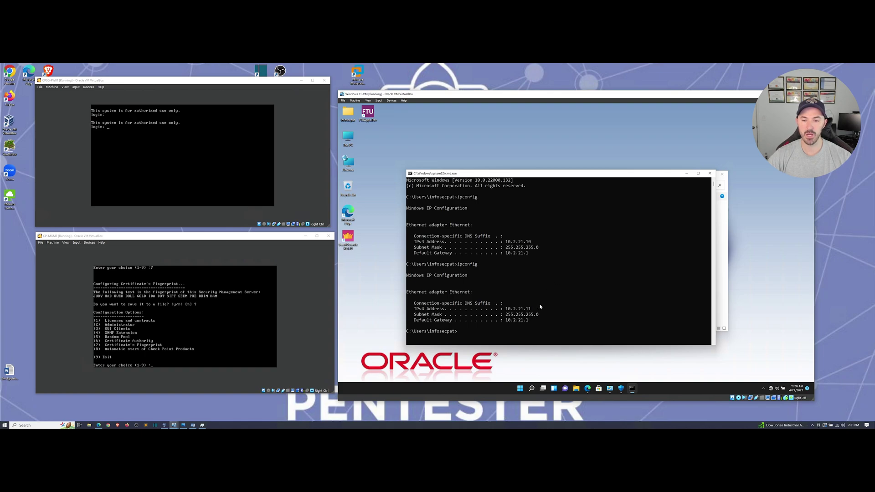
drag(532, 311, 489, 311)
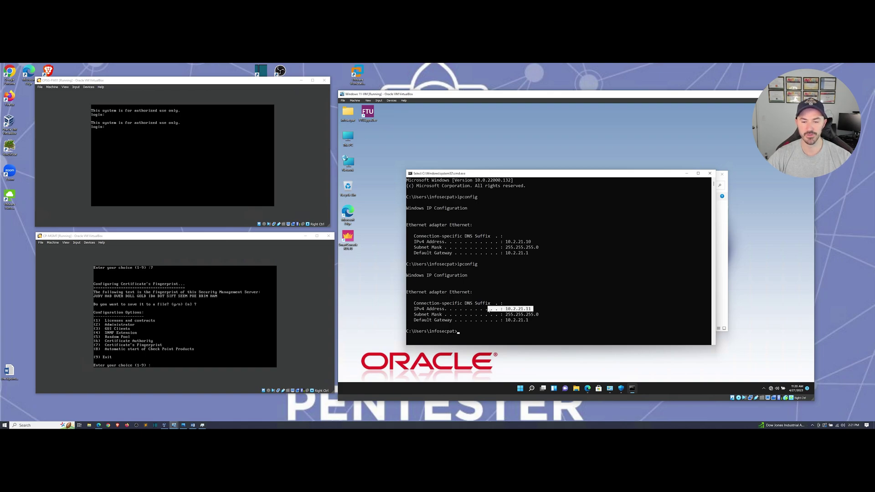
click(502, 136)
click(687, 173)
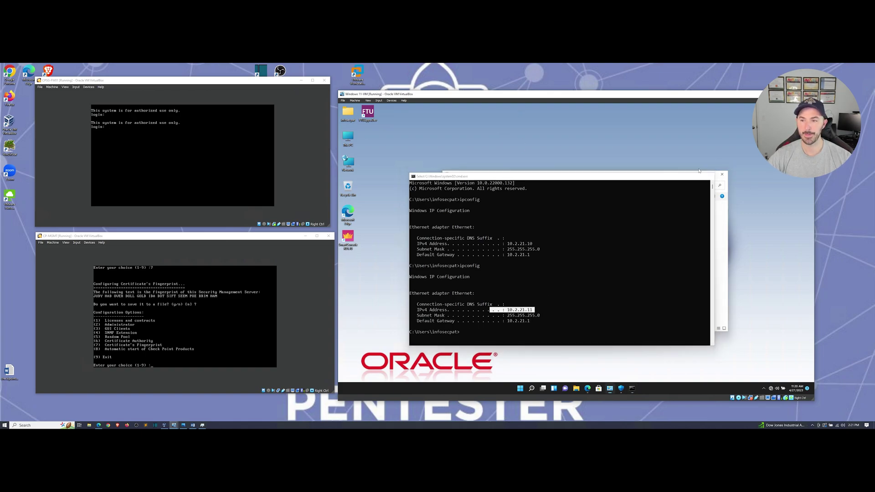
key(alt+F4)
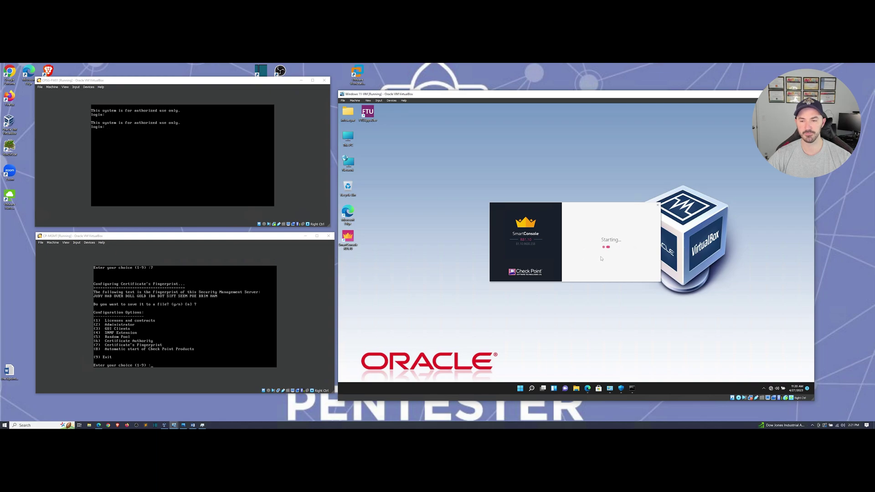
- Ping the management server 10.2.21.2 from the Command Prompt
click(632, 387)
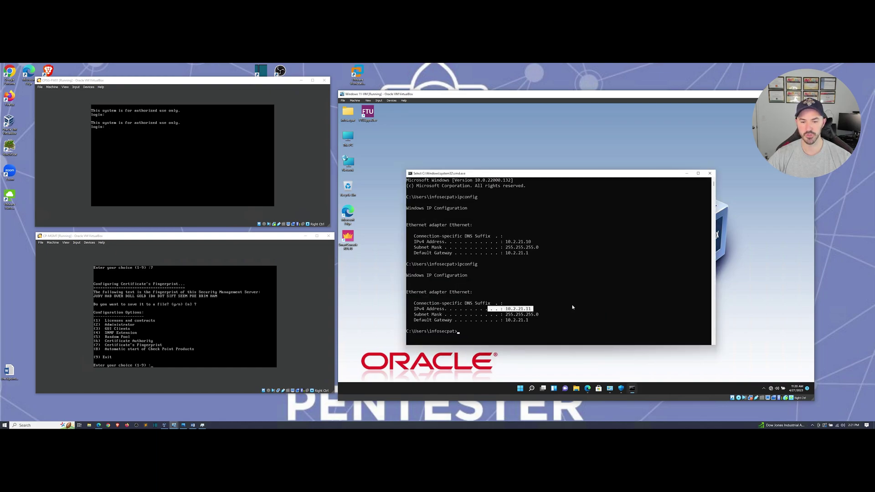
key(Up)
key(BackSpace)
key(BackSpace)
key(BackSpace)
key(BackSpace)
key(BackSpace)
key(BackSpace)
key(BackSpace)
key(BackSpace)
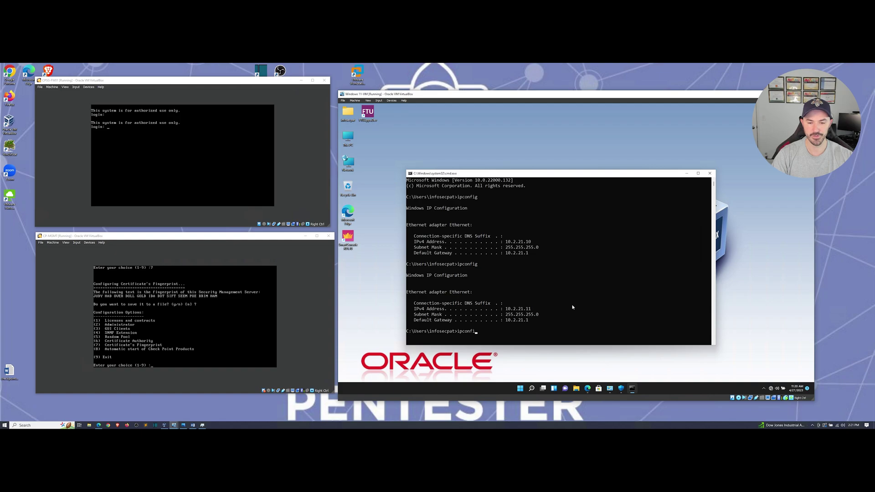
text(ping )
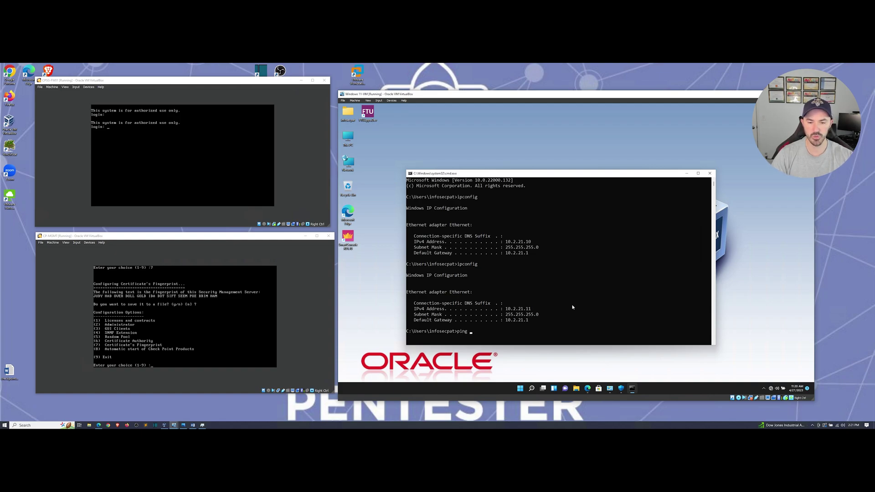
text(10.2.21.)
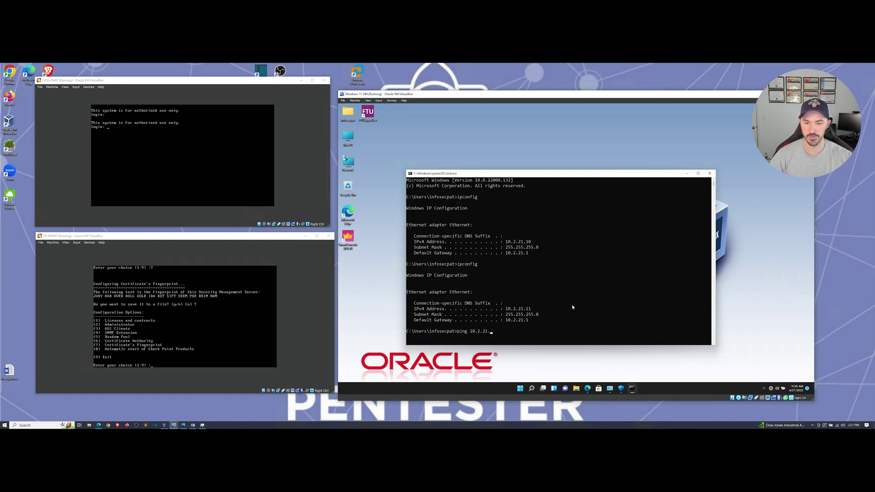
text(2)
key(Return)
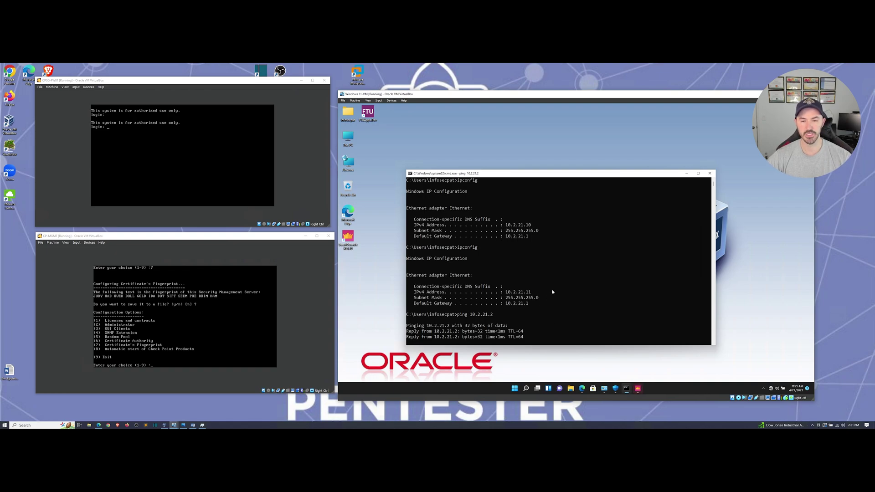
- Attempt the SmartConsole login from 10.2.21.11, note the 'Unauthorized client' error, and go back
click(686, 173)
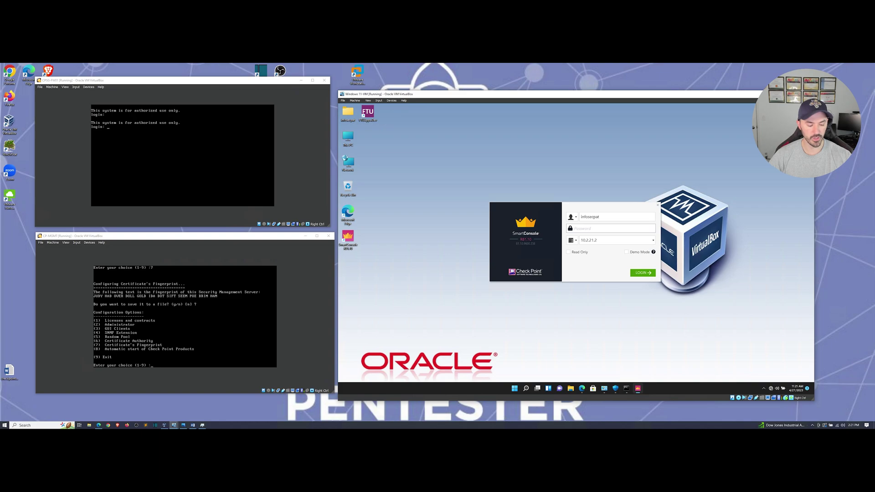
text(•••••••••••••)
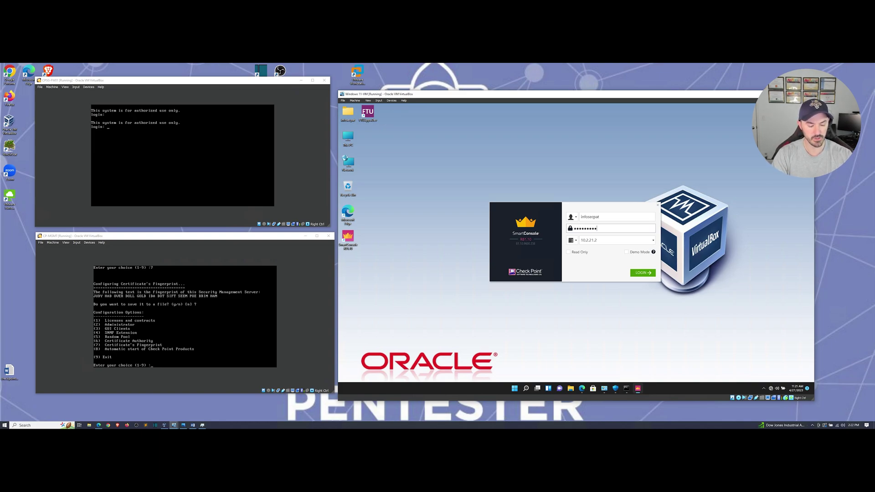
key(Return)
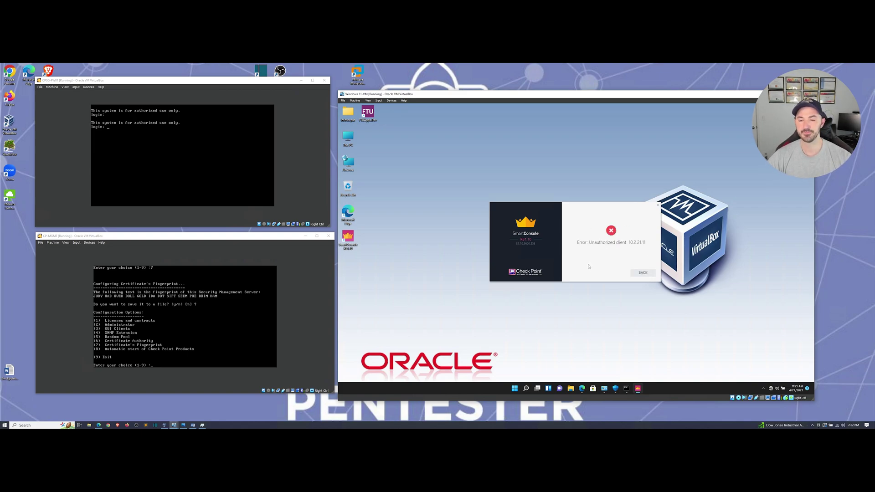
drag(592, 242, 640, 242)
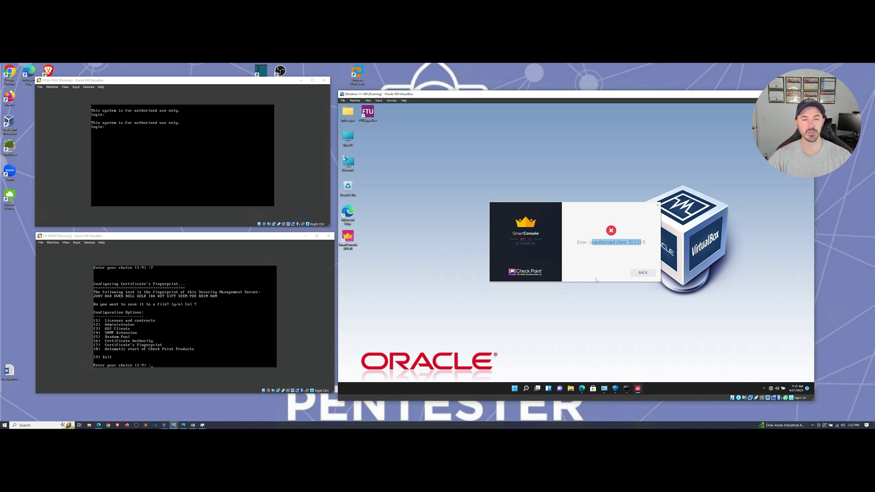
click(645, 273)
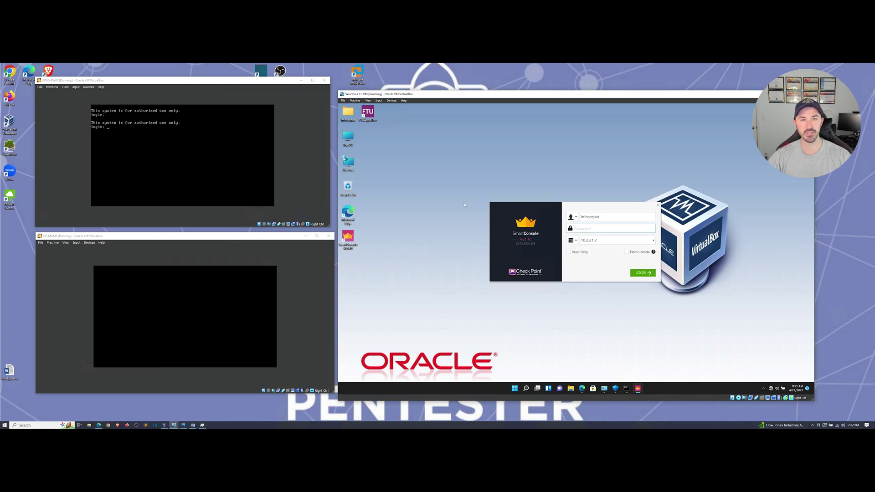